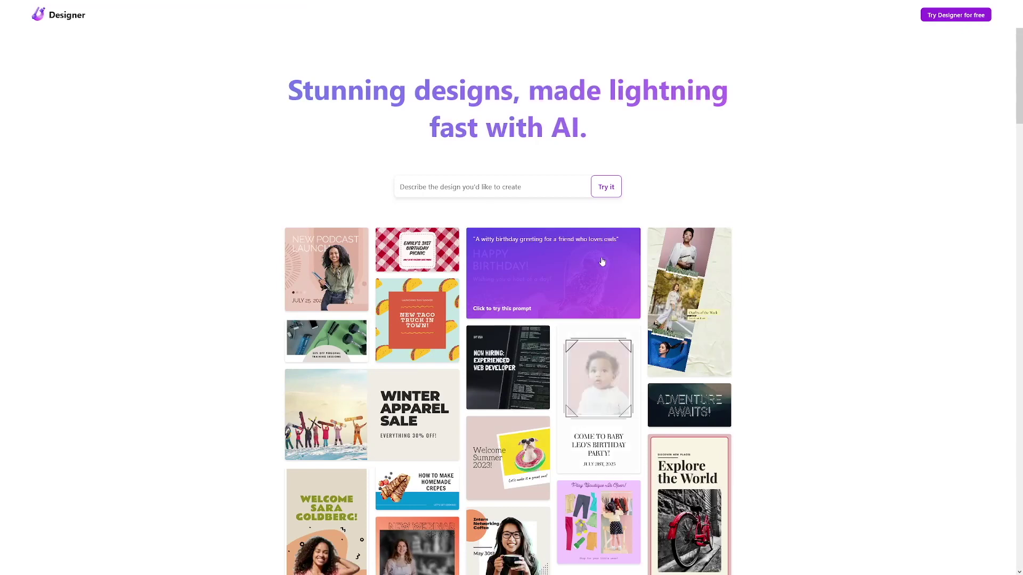
scroll(602, 262, down, 4)
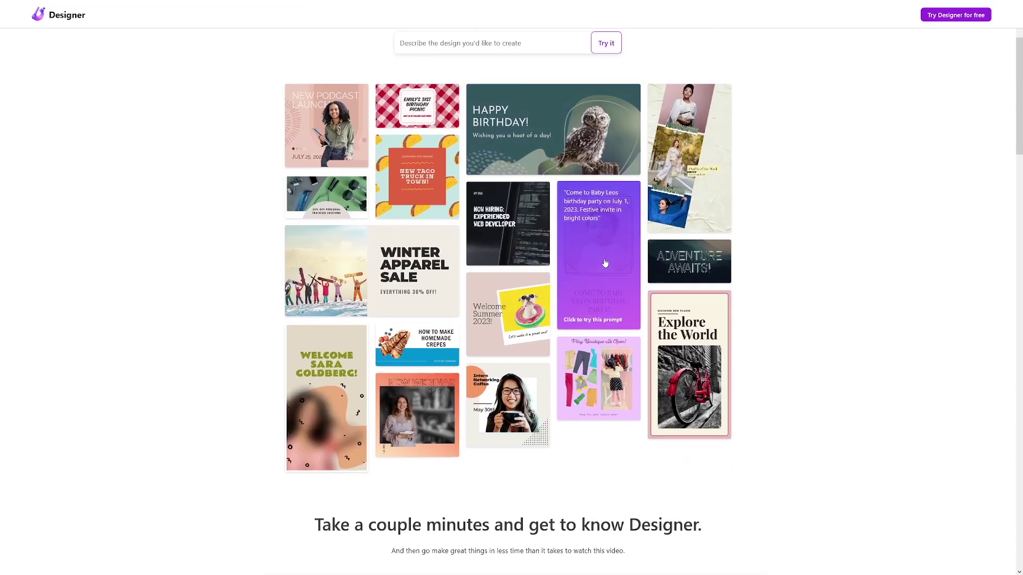
scroll(546, 244, down, 6)
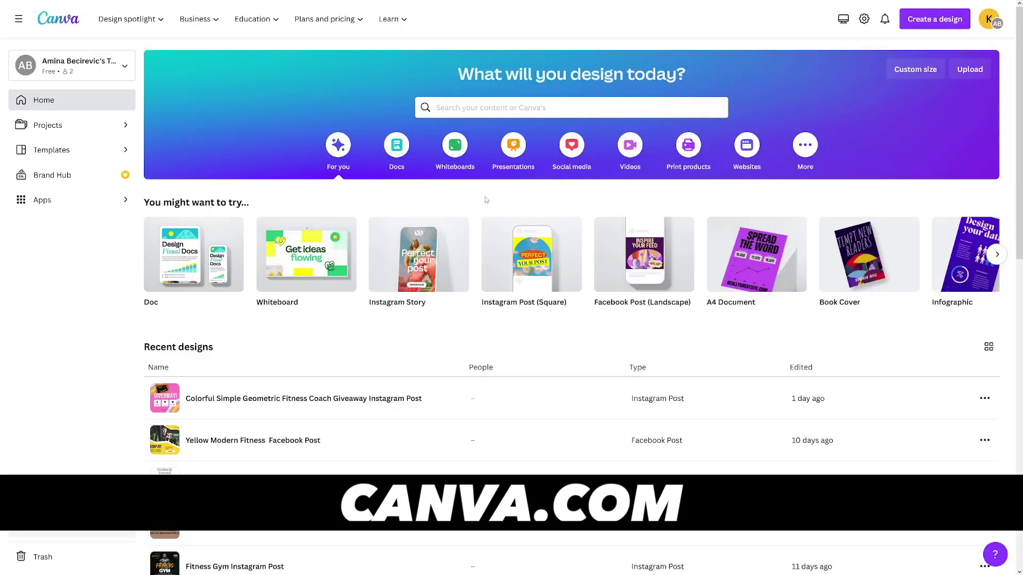
Open the new-design page and enter 'A post for Summer Jams' as the description.
click(528, 256)
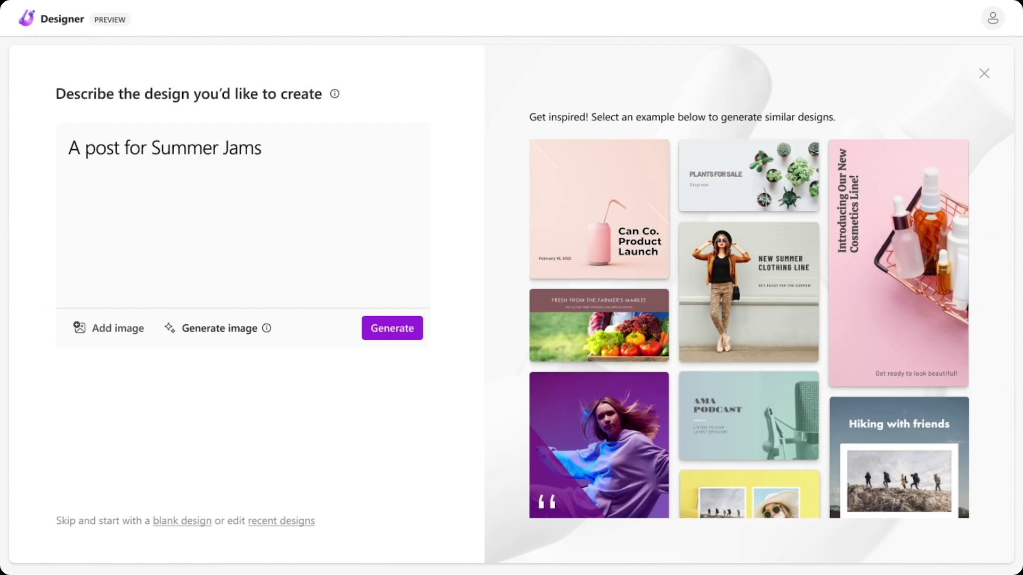
Generate Summer Jams designs from the vibrant suggested prompt, plus 'People listening to music' park images.
click(375, 325)
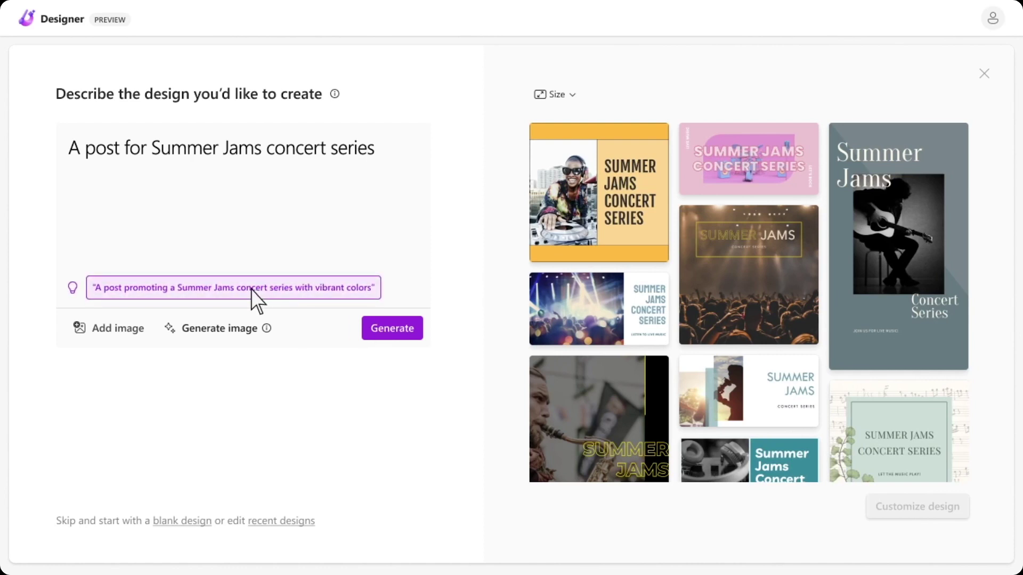
click(251, 289)
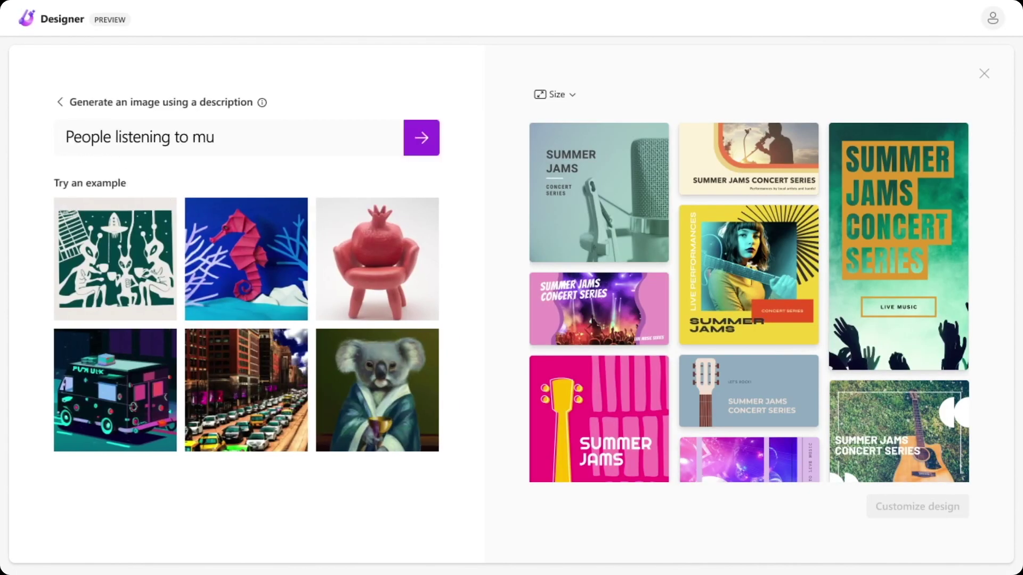
click(411, 138)
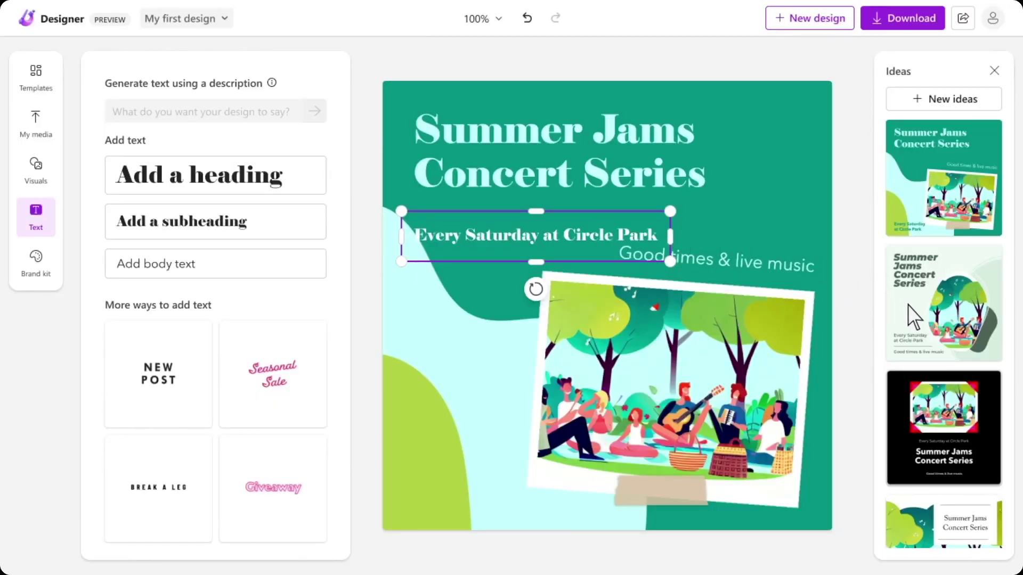
Apply the light green layout and replace all text with excited summer jam at Circle Park copy.
click(909, 306)
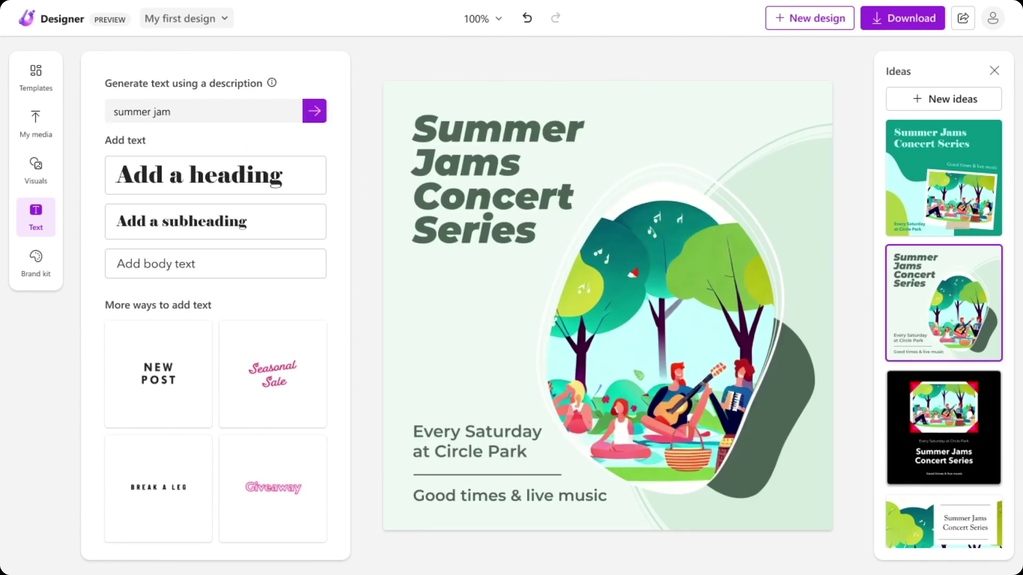
click(312, 111)
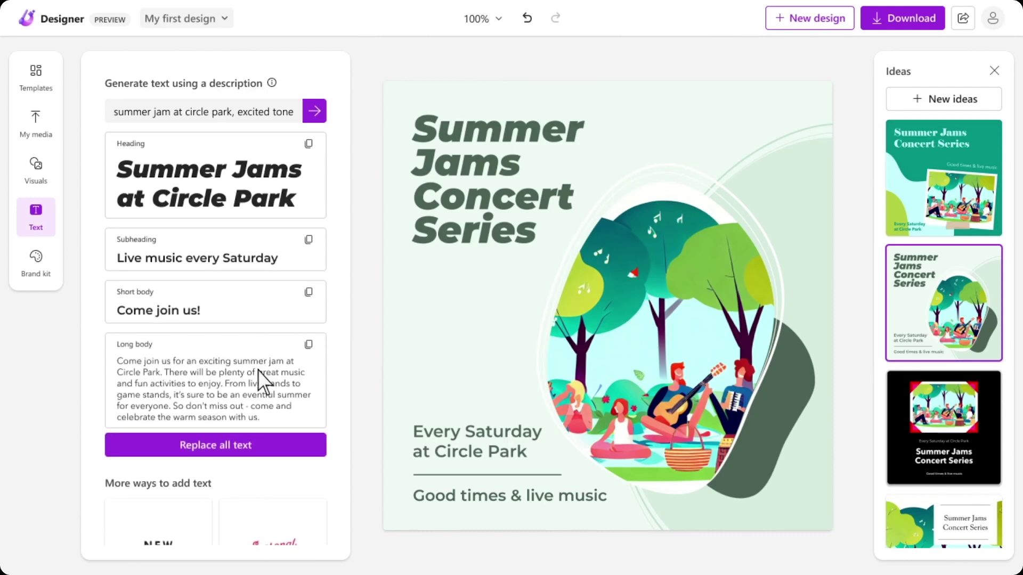
click(261, 442)
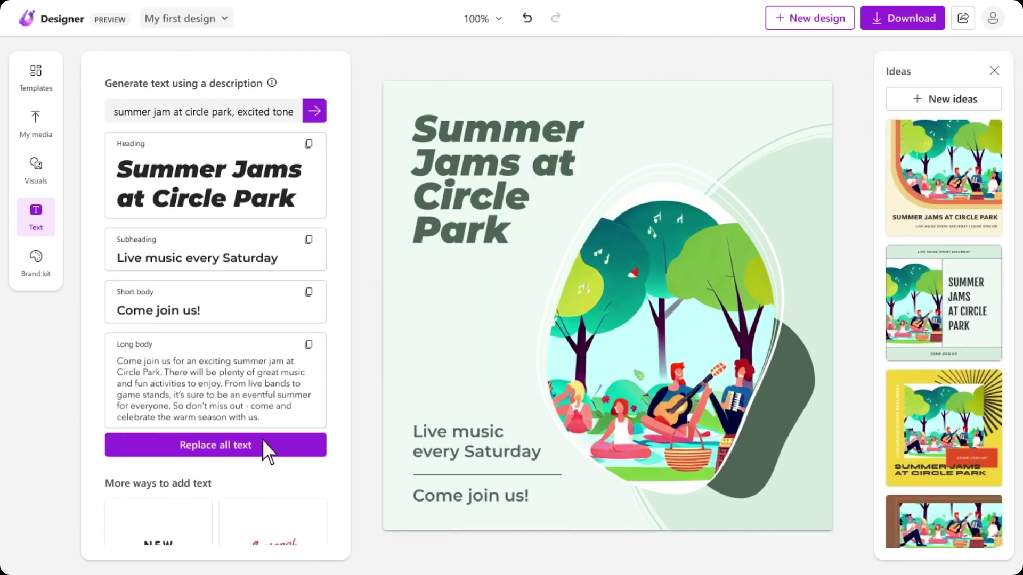
click(622, 324)
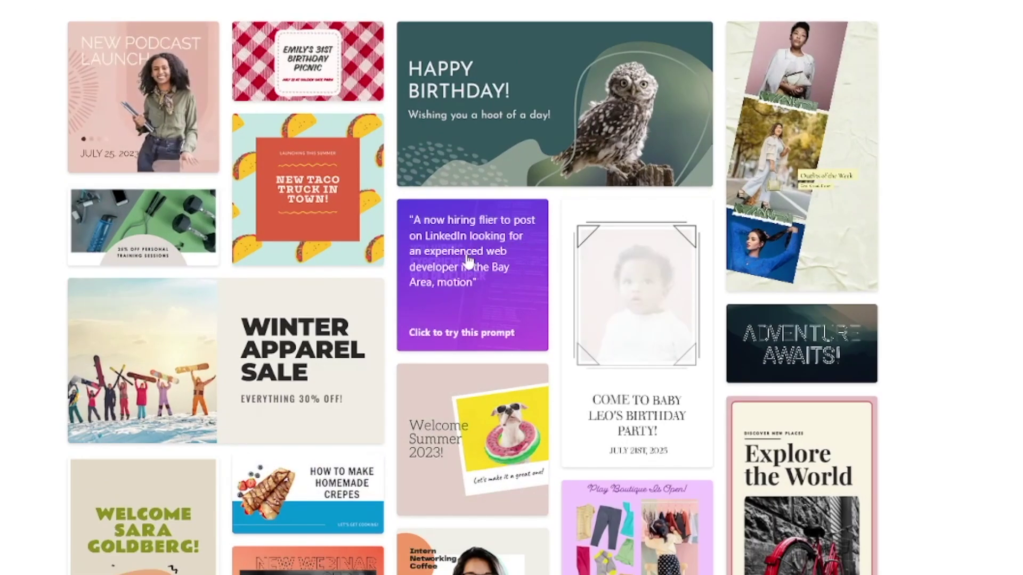
Load the now-hiring Bay Area web developer LinkedIn flier example prompt, dismissing the sign-in dialog.
click(504, 261)
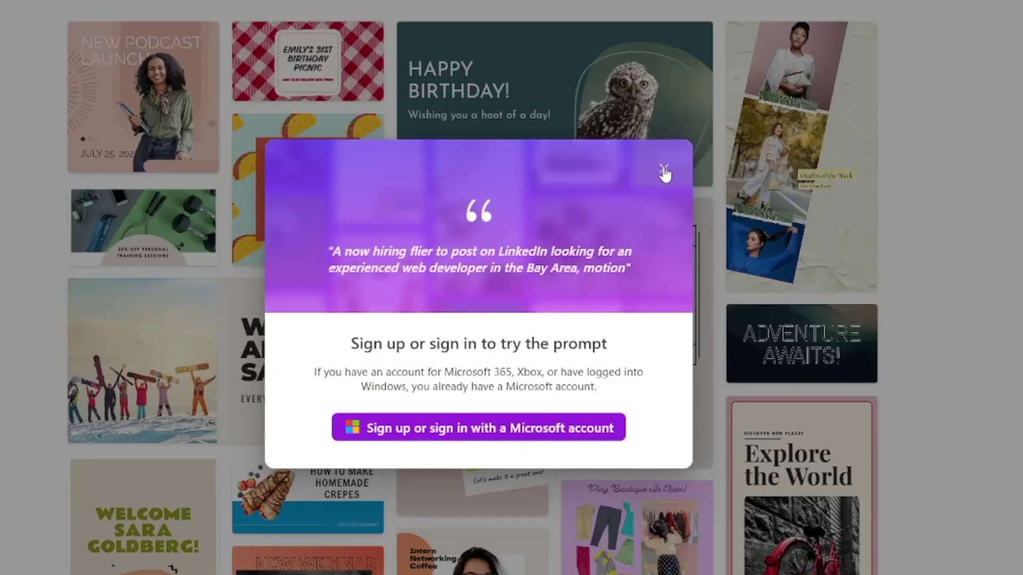
click(664, 172)
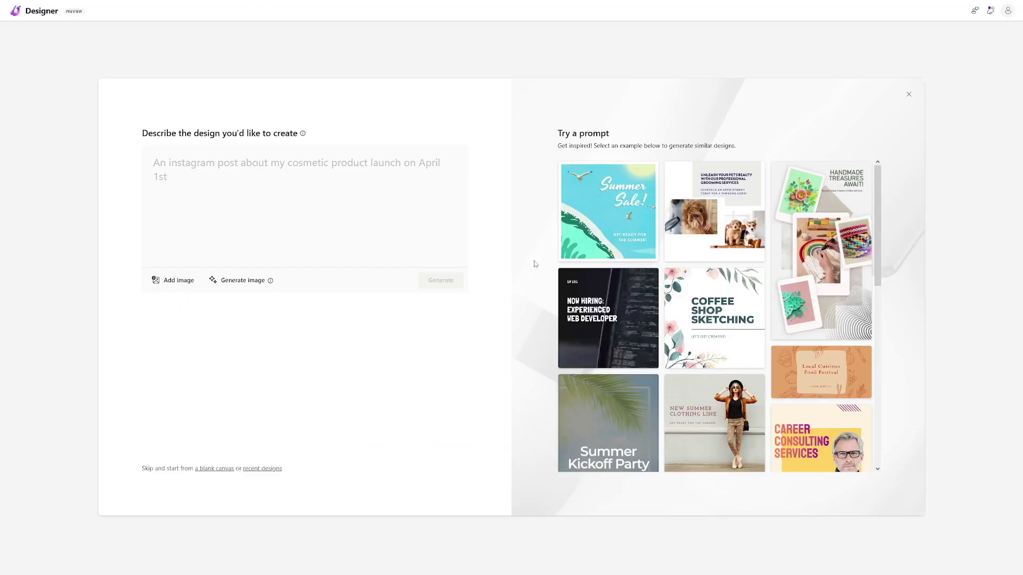
mouse_move(617, 315)
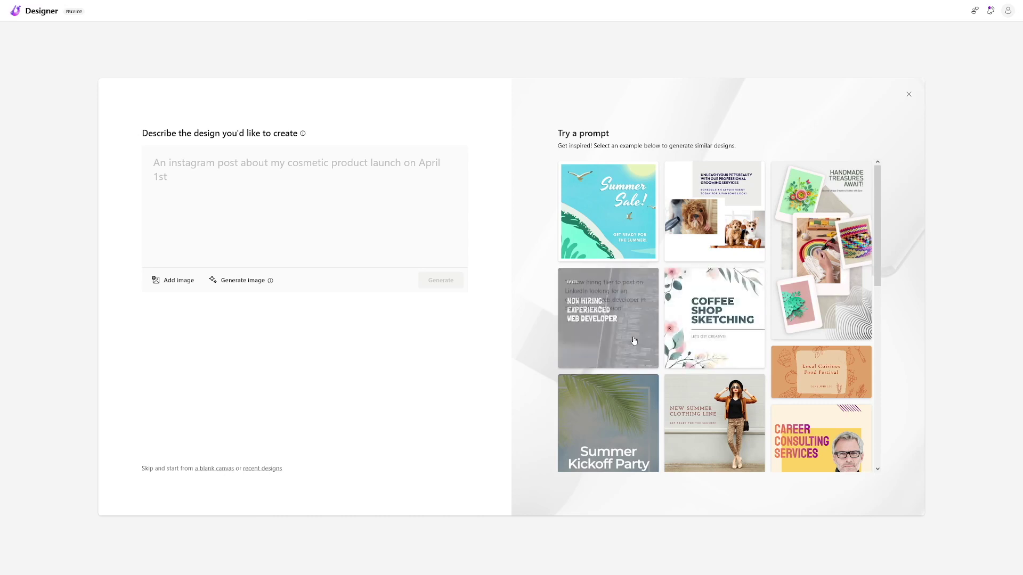
click(621, 326)
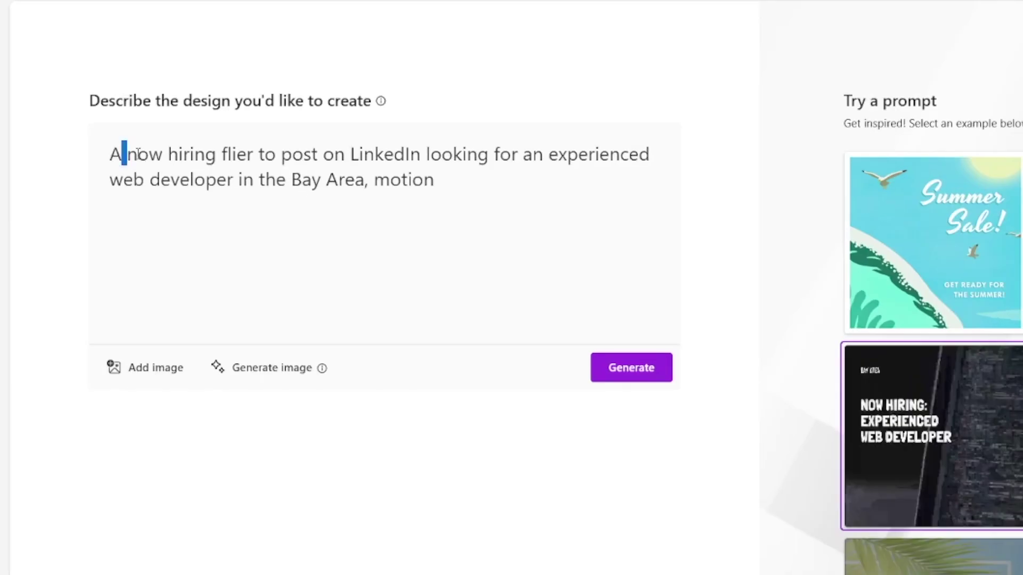
Generate hiring flier designs and open the blue-and-yellow 'Now Hiring: Experienced Web Developer' design.
drag(138, 154, 441, 181)
click(440, 180)
click(639, 368)
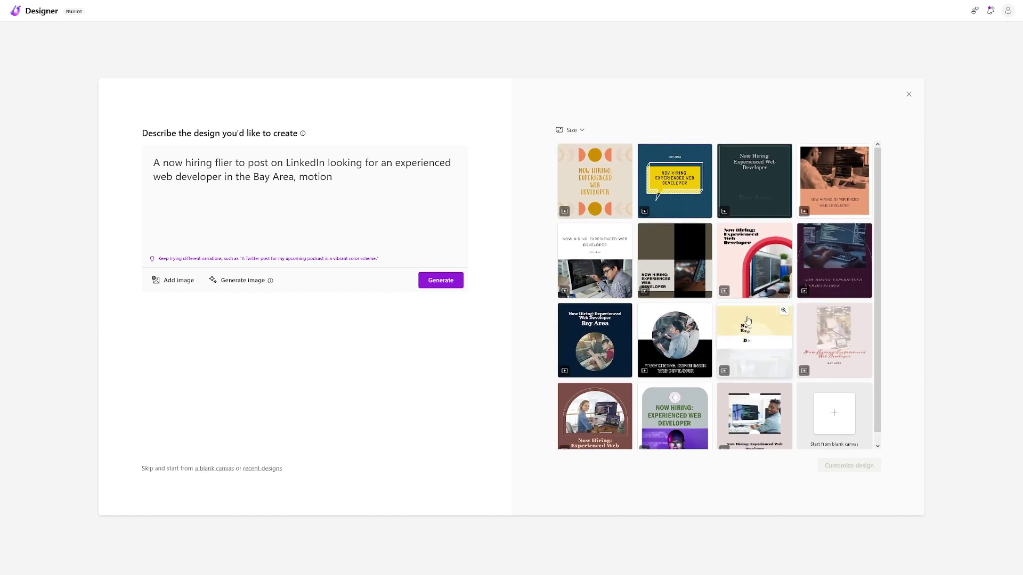
click(672, 181)
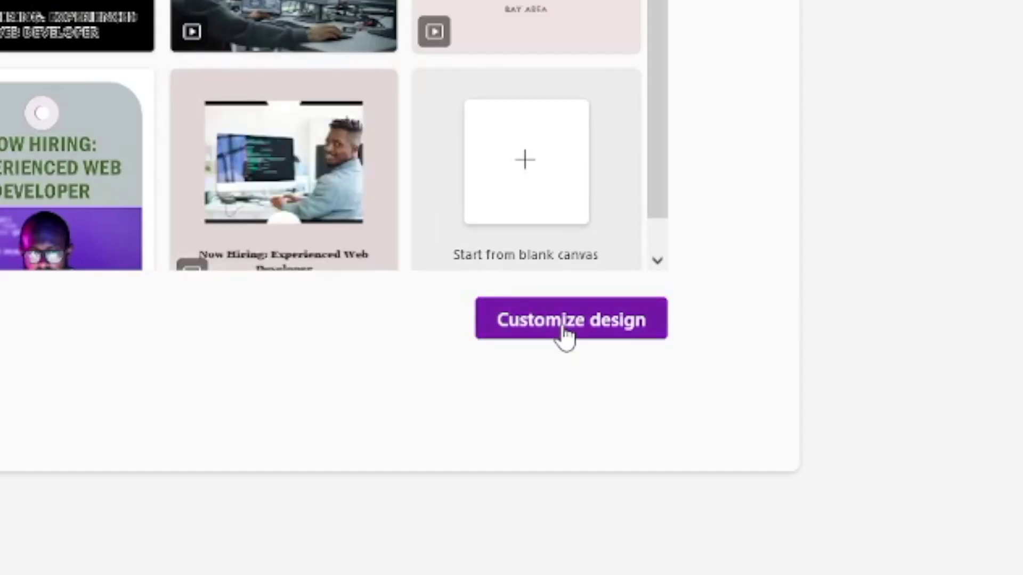
click(565, 330)
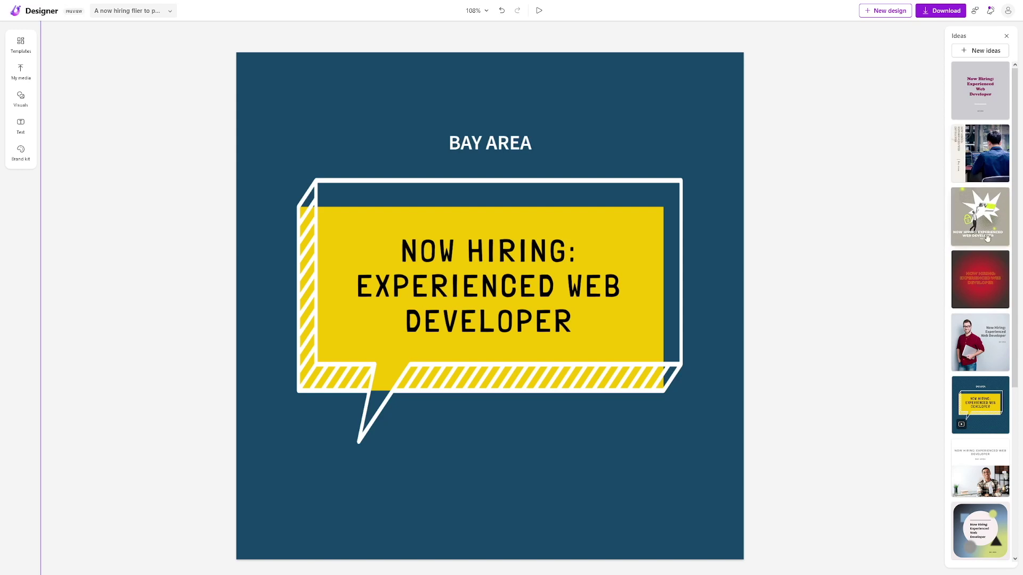
scroll(989, 266, down, 5)
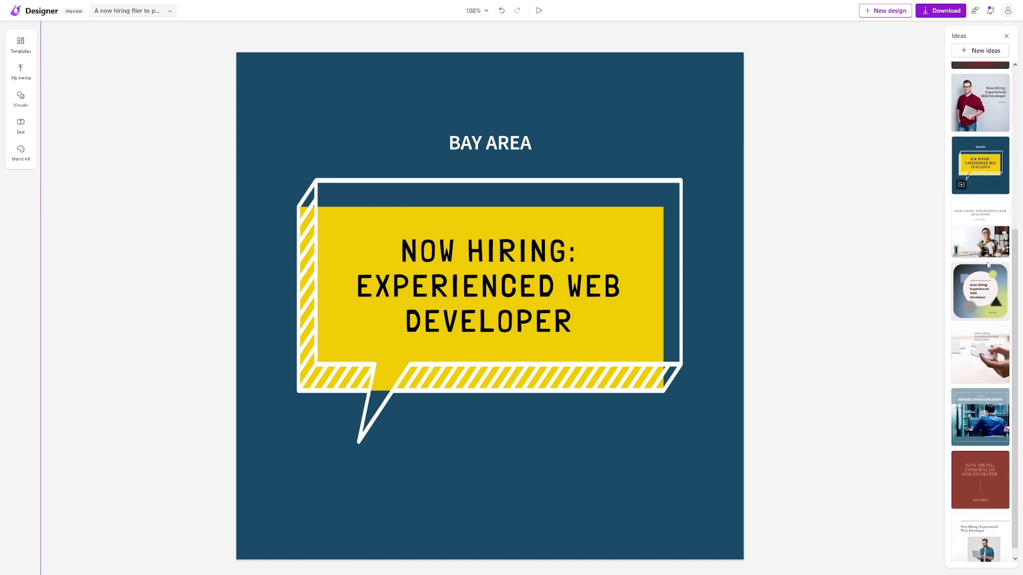
scroll(988, 265, up, 5)
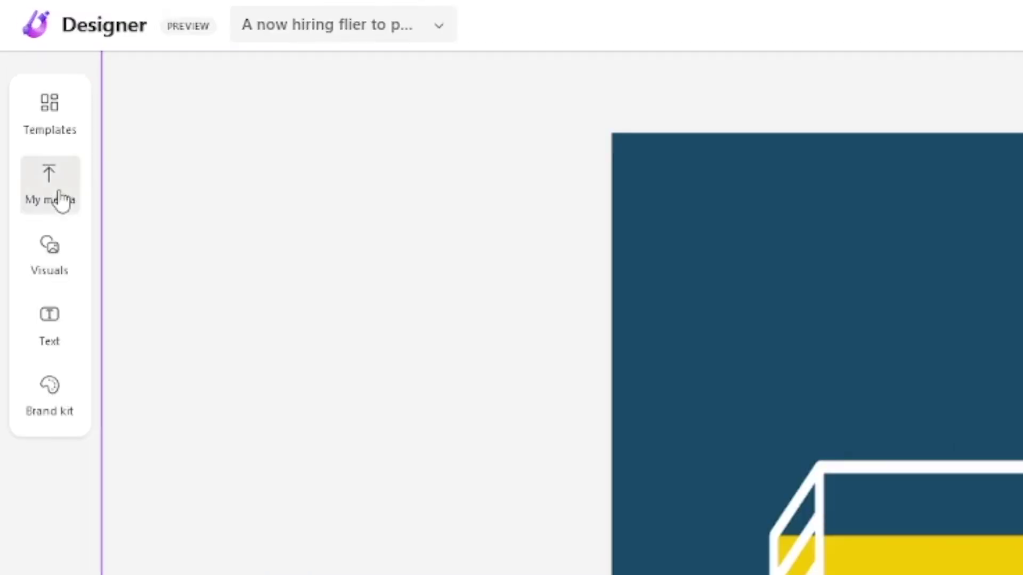
click(61, 202)
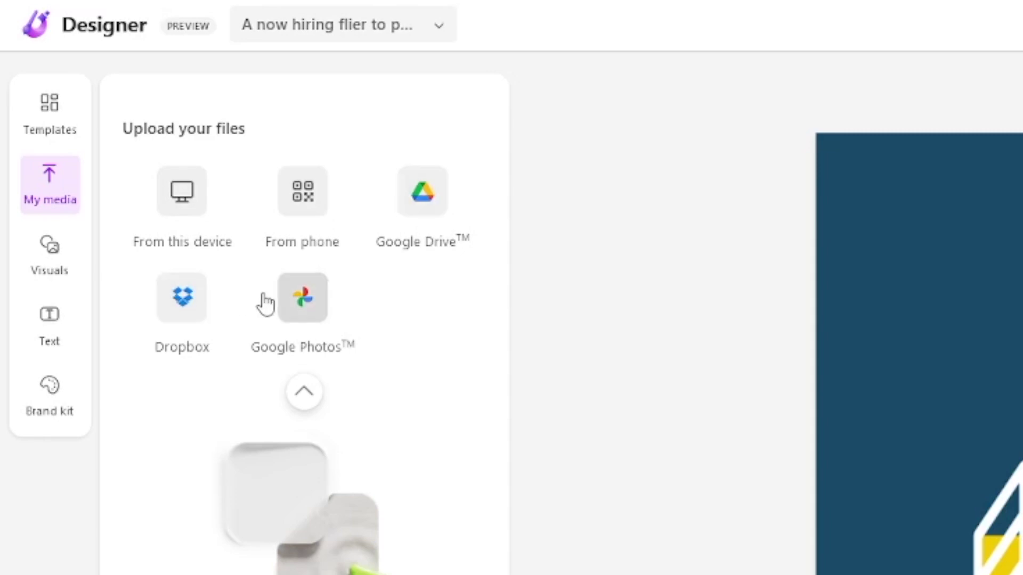
click(56, 257)
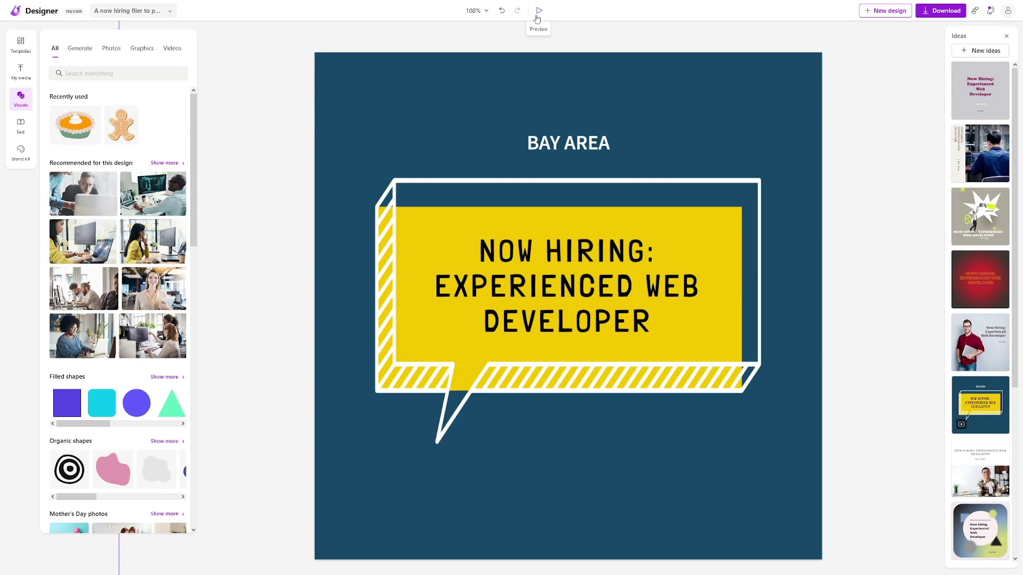
click(539, 10)
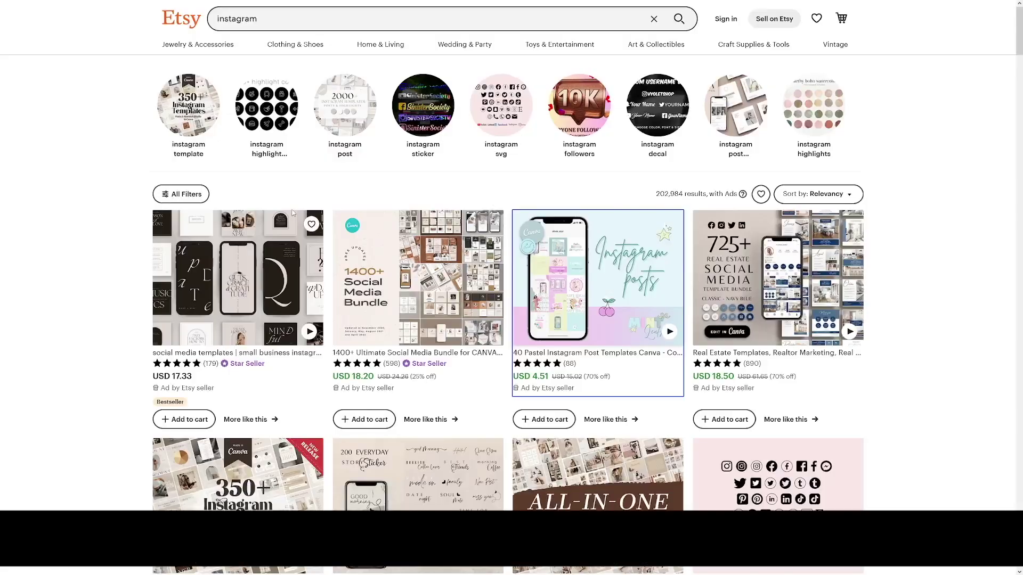
Search Etsy for 'instagram template' and scroll down through the listing results.
drag(258, 19, 217, 20)
click(273, 21)
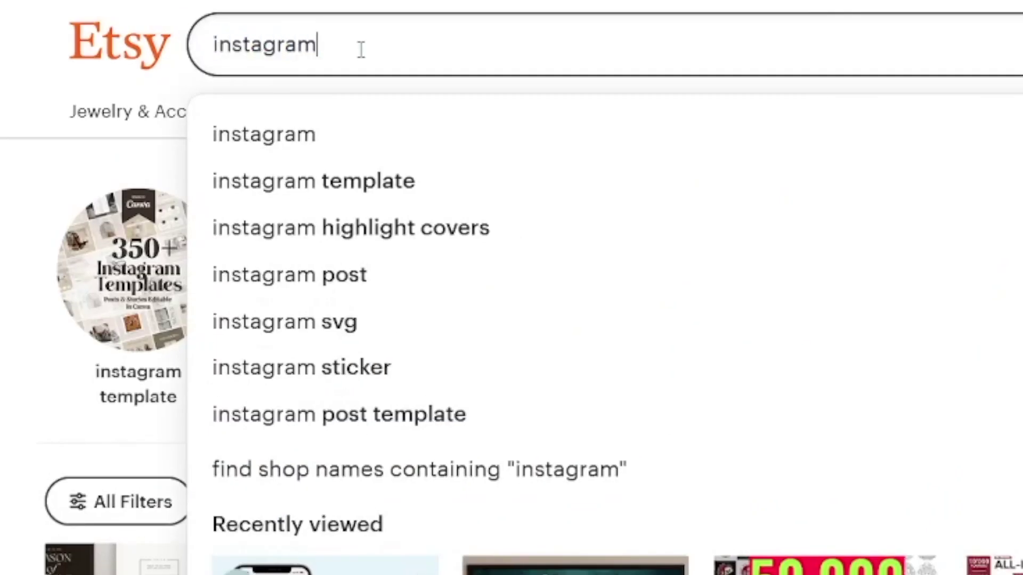
click(354, 178)
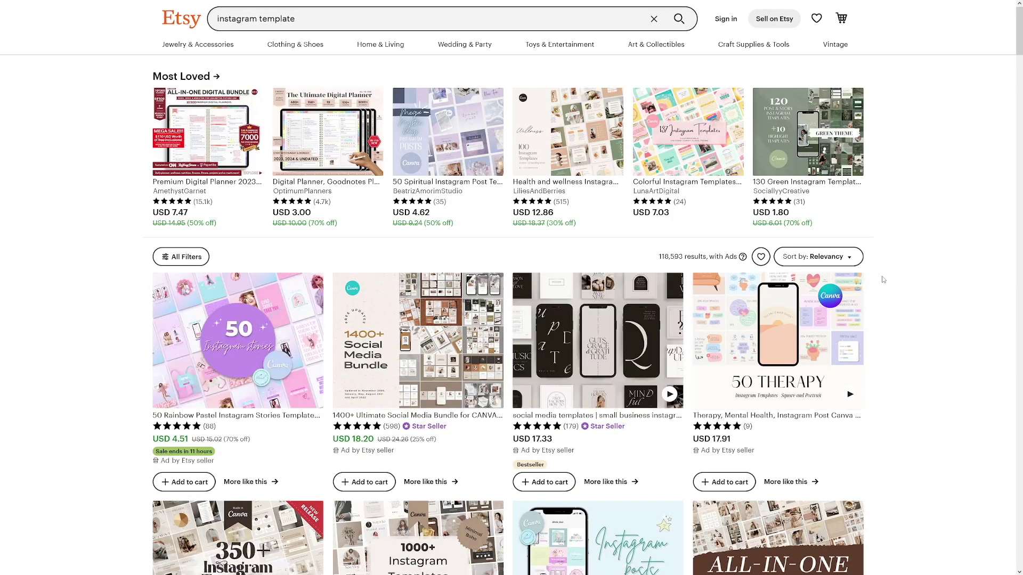
scroll(883, 279, down, 2)
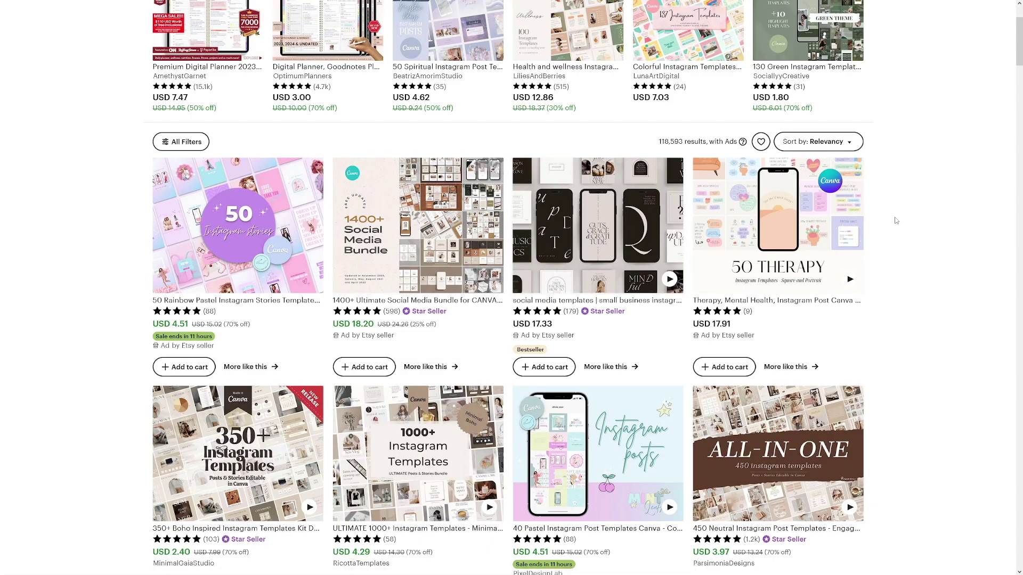
scroll(896, 220, down, 3)
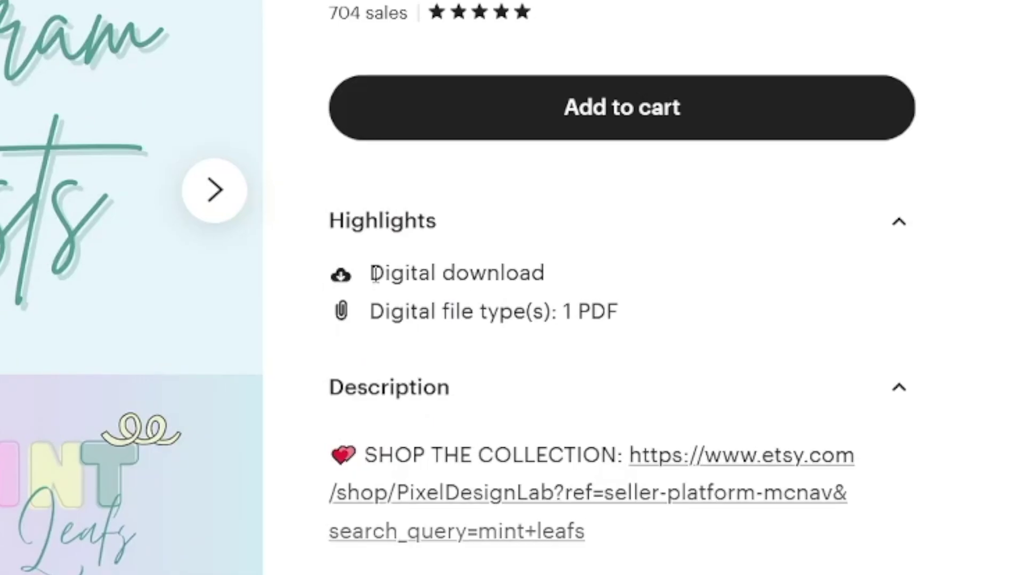
drag(374, 275, 551, 292)
click(552, 292)
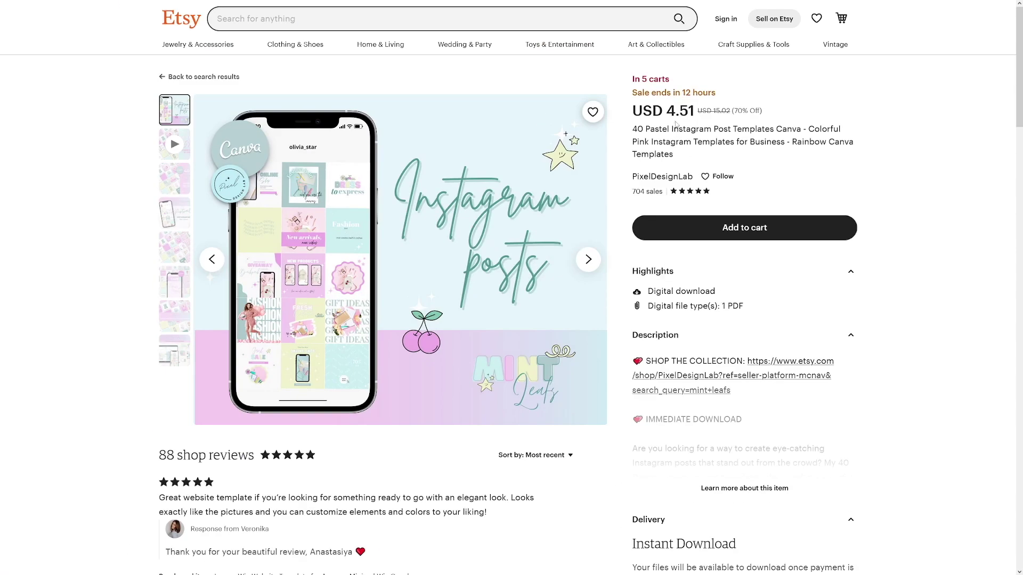
drag(666, 112, 695, 112)
click(694, 113)
drag(633, 191, 661, 192)
click(663, 193)
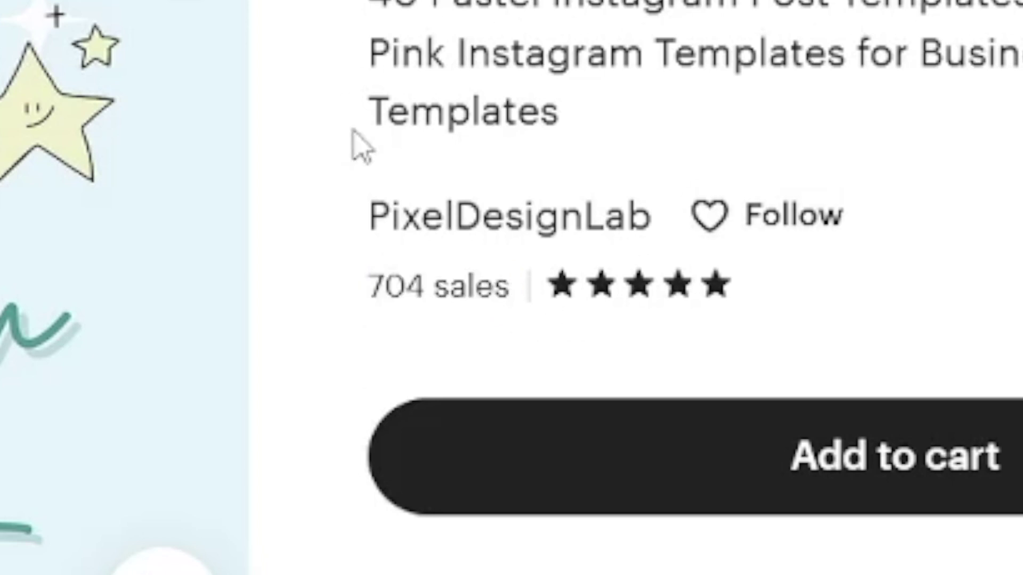
drag(377, 263, 513, 286)
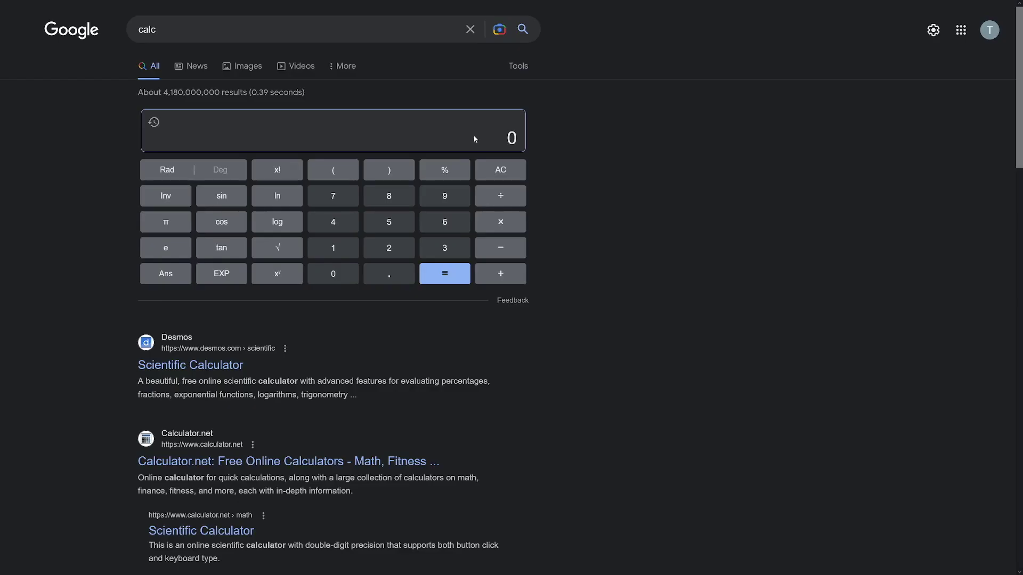
Evaluate 700*4.5 in Google's calculator, giving 3150 in estimated earnings.
text(700)
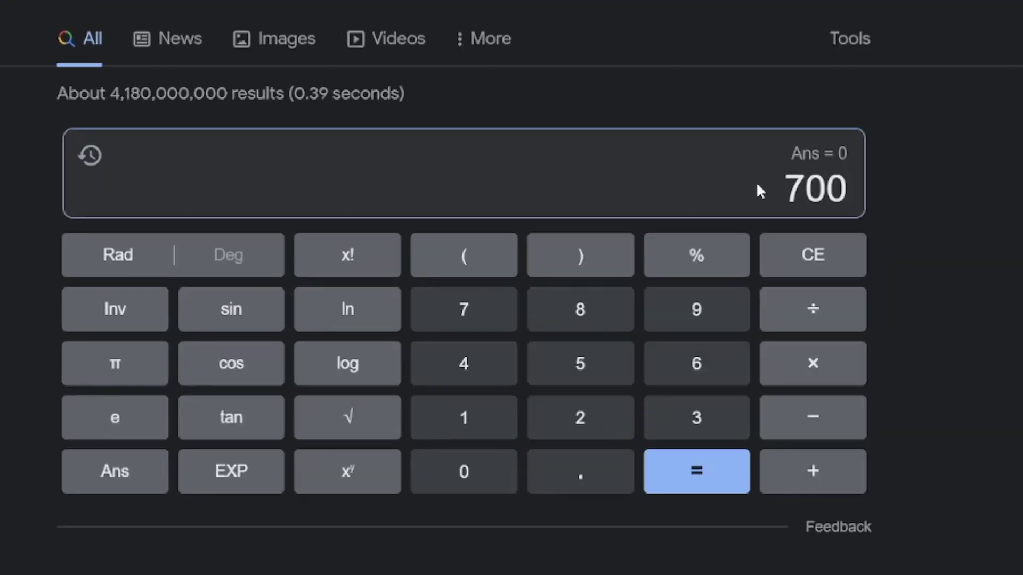
text(*4.5)
key(Return)
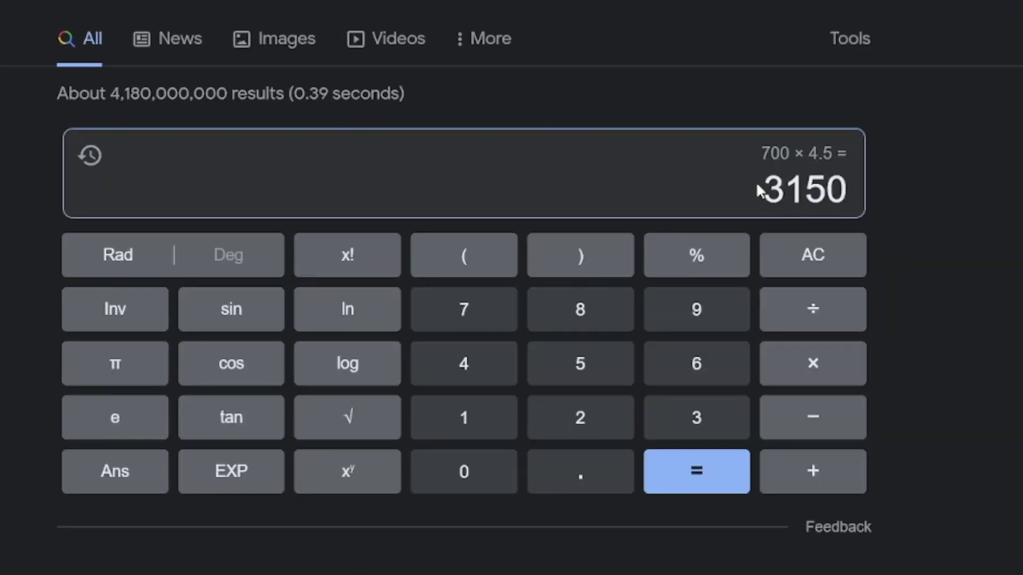